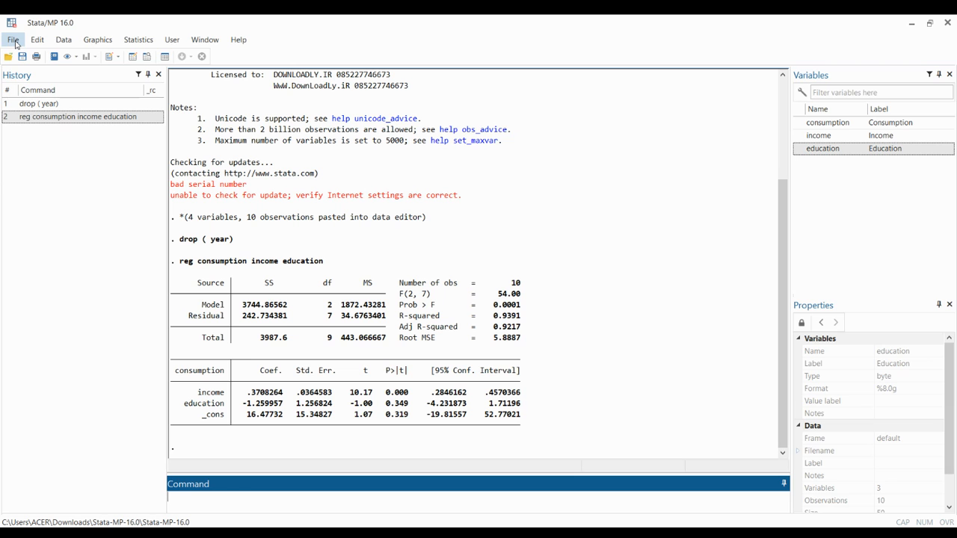
- Begin a formatted log file named "example 1" on the Desktop
left_click(15, 44)
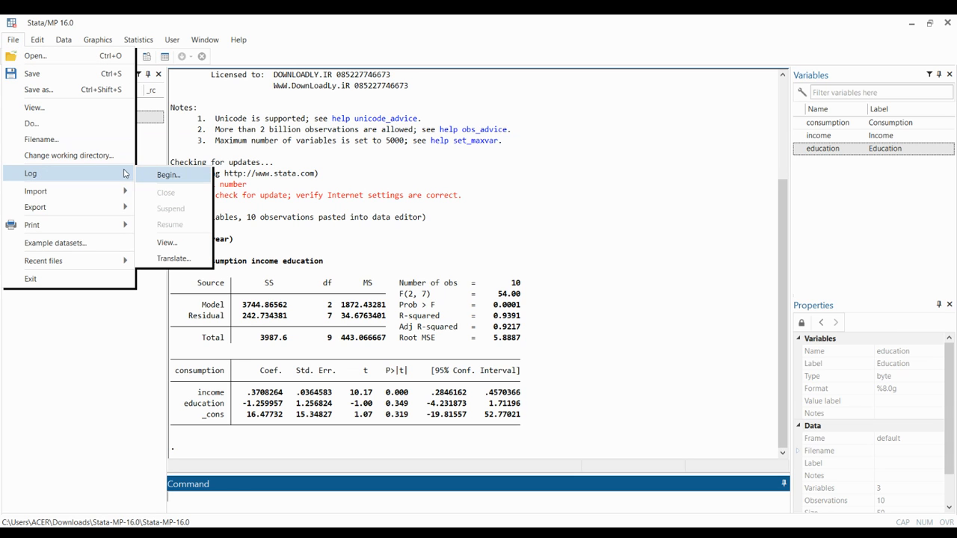
left_click(168, 174)
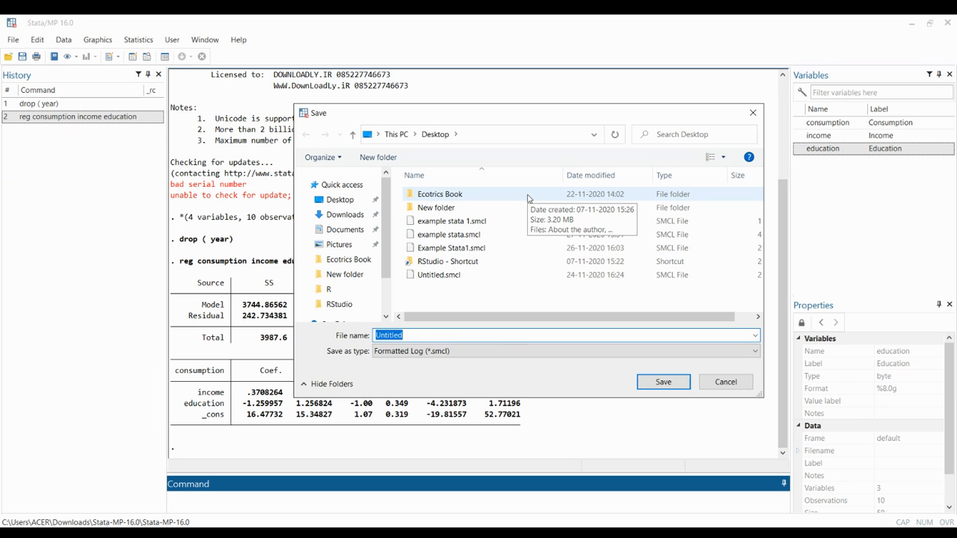
type("exa")
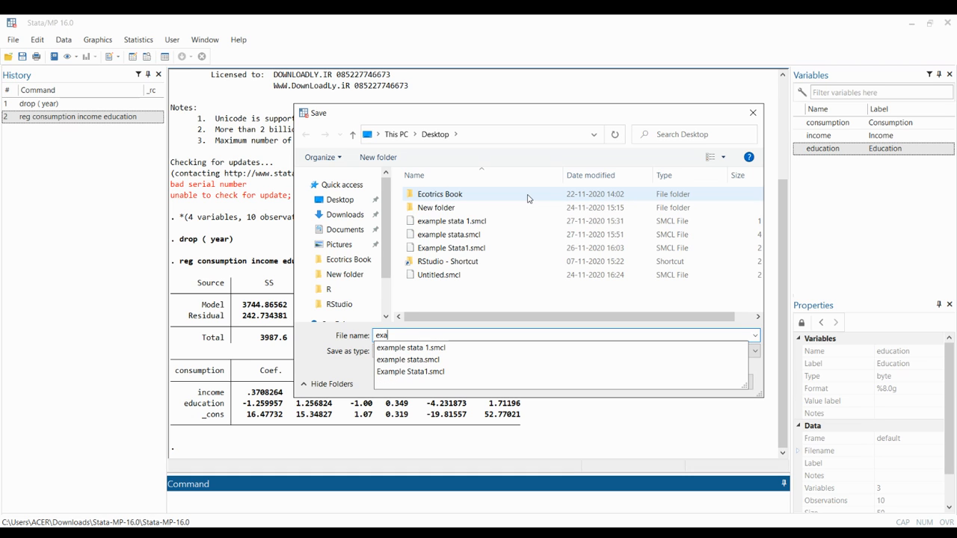
type("mple 1")
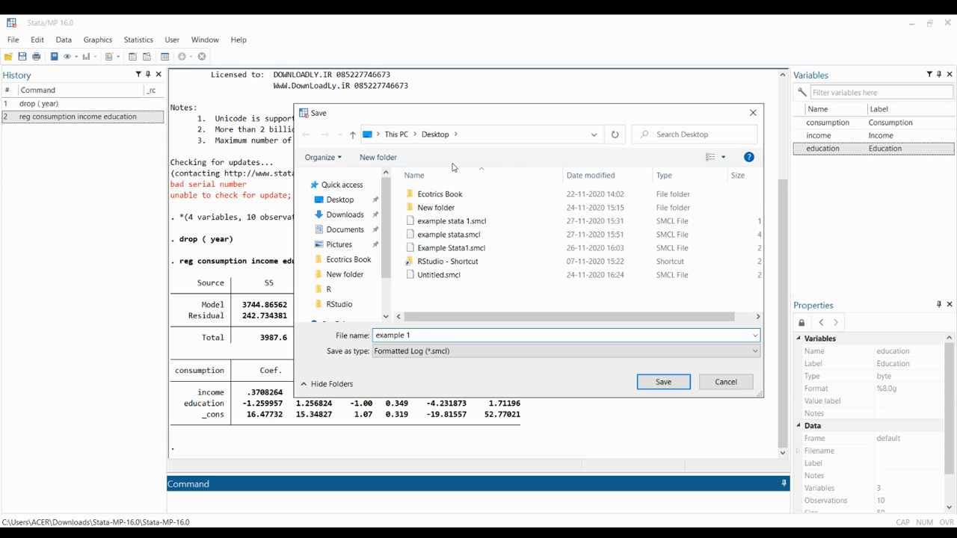
left_click(658, 381)
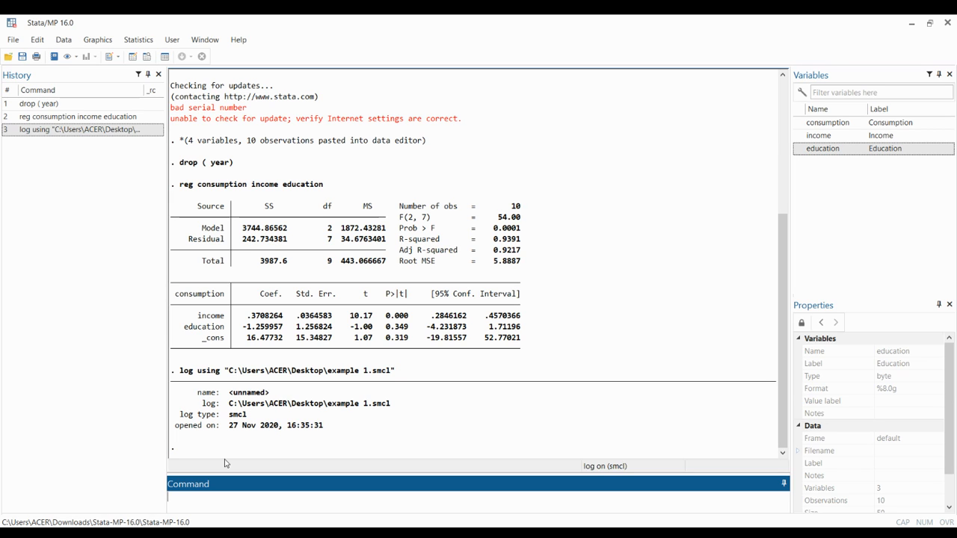
- Run summarize to produce summary statistics for all variables in the dataset
type("summarize")
key("Return")
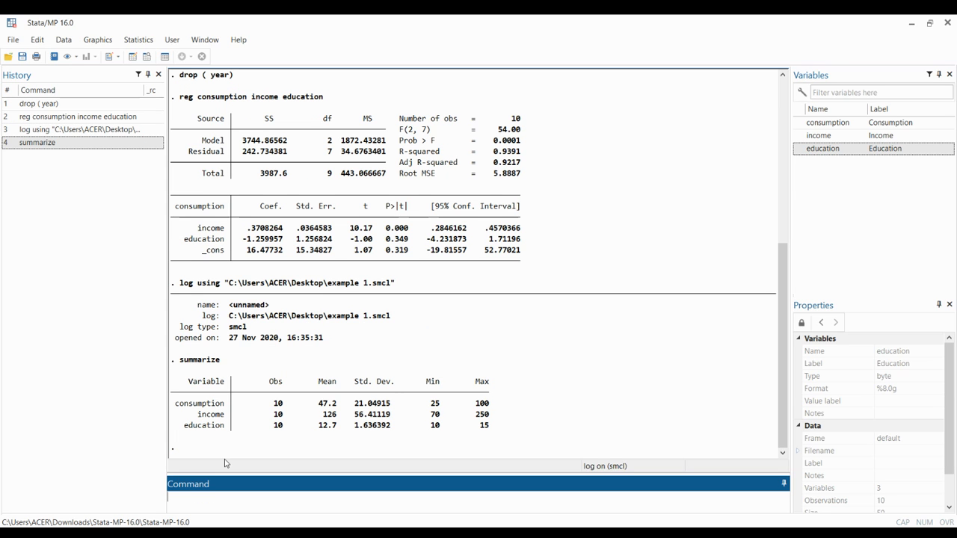
type("summarize")
- Produce detailed summary statistics for the consumption variable with summarize and the detail option
left_click(799, 124)
type(",detail")
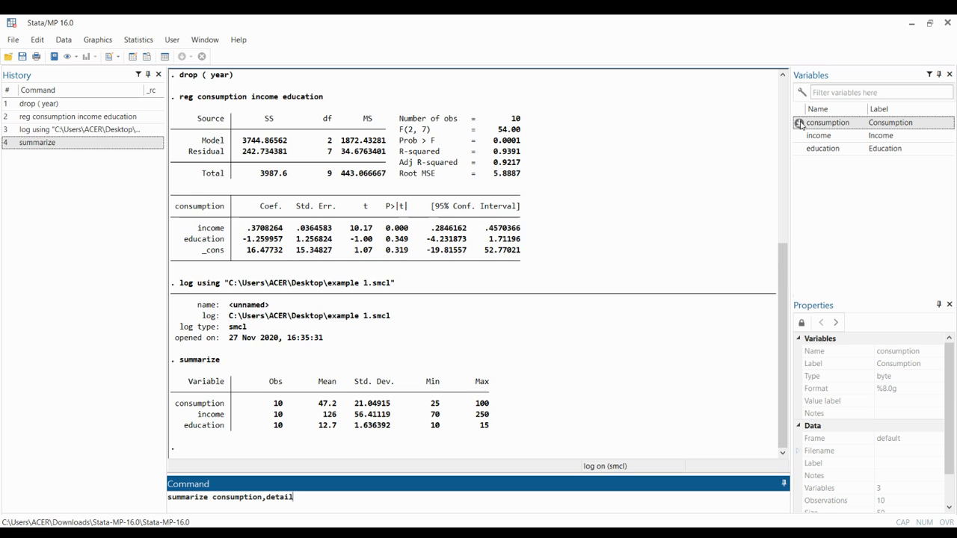
key("Return")
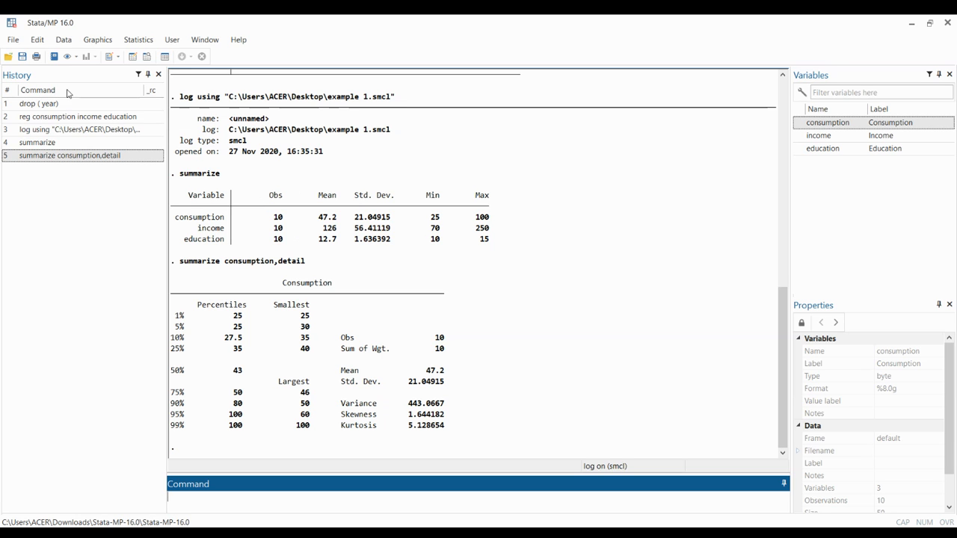
- View the current log file "example 1.smcl" from the Desktop, and close the viewer
left_click(12, 41)
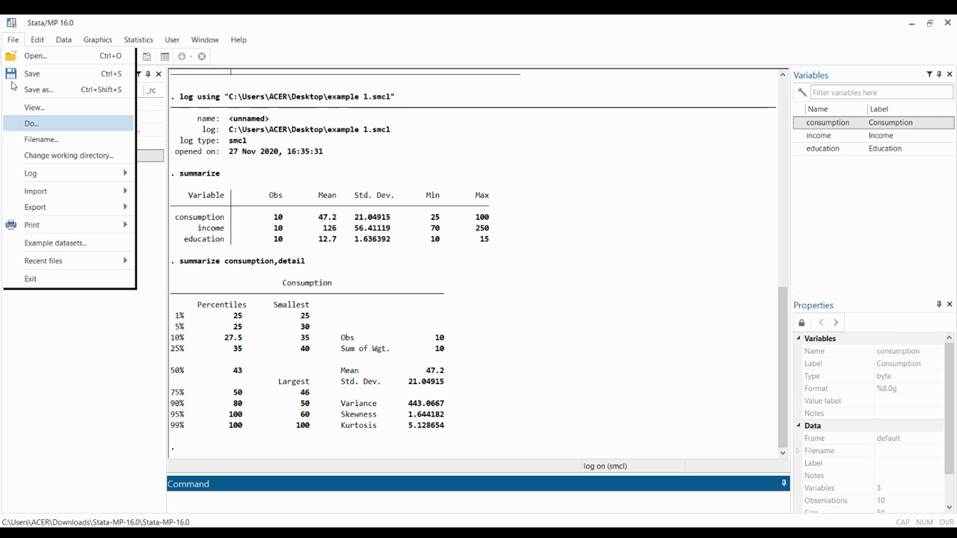
mouse_move(34, 172)
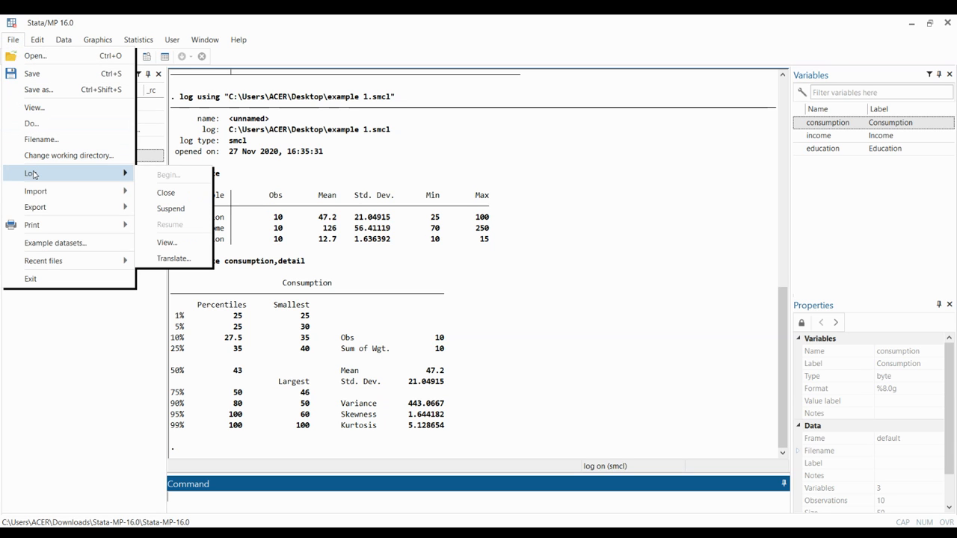
left_click(167, 243)
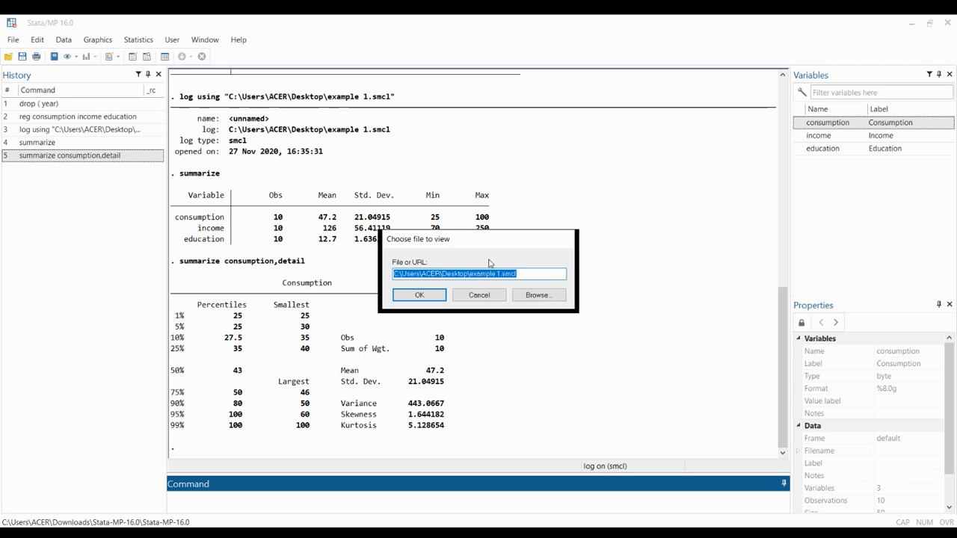
left_click(419, 295)
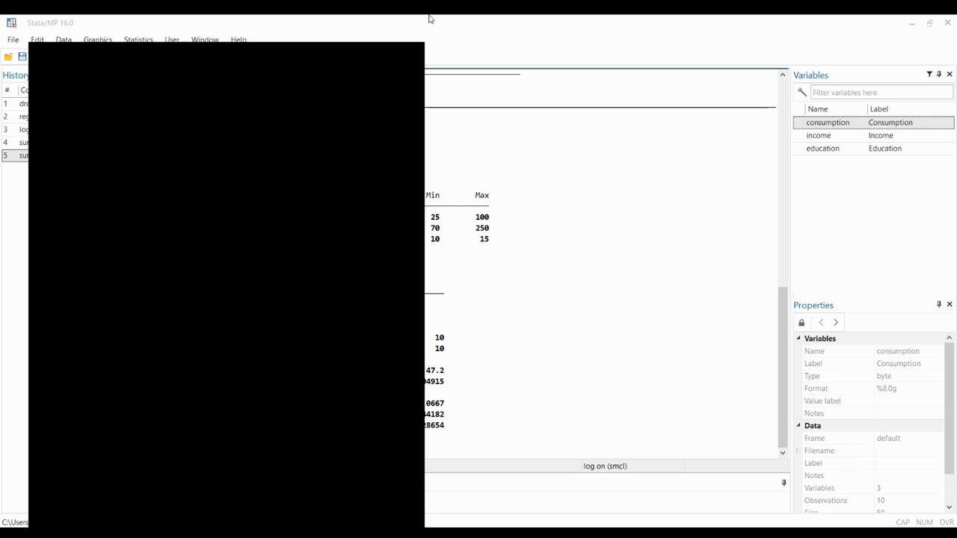
left_click(412, 55)
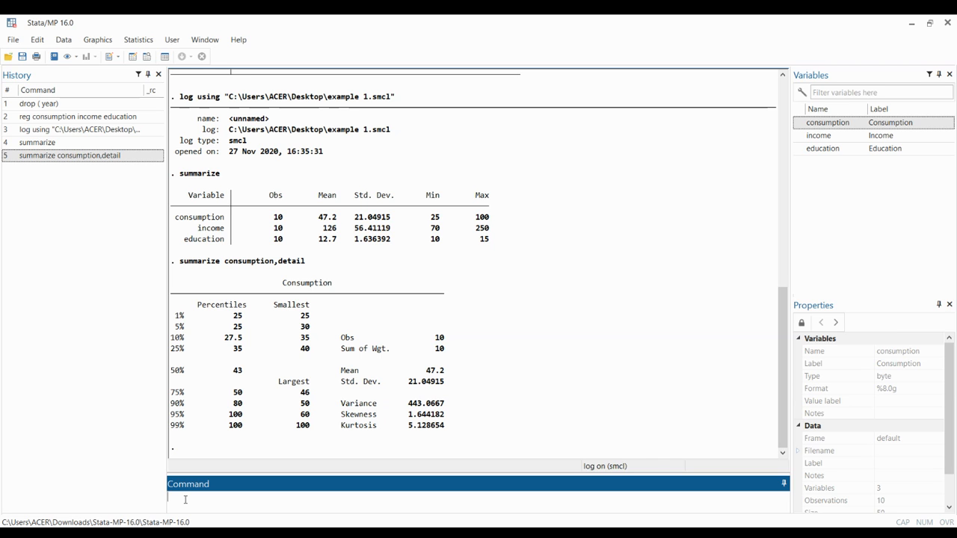
- Generate a new variable named modifiedconsumption as the natural log of consumption, ln(consumption)
type("gen")
type("modifiedconsumption")
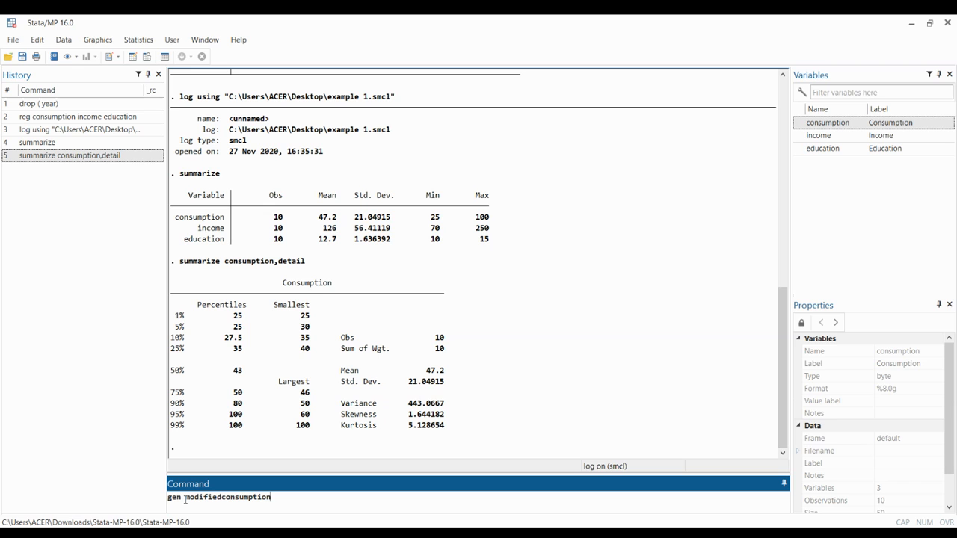
type("=ln(")
left_click(799, 124)
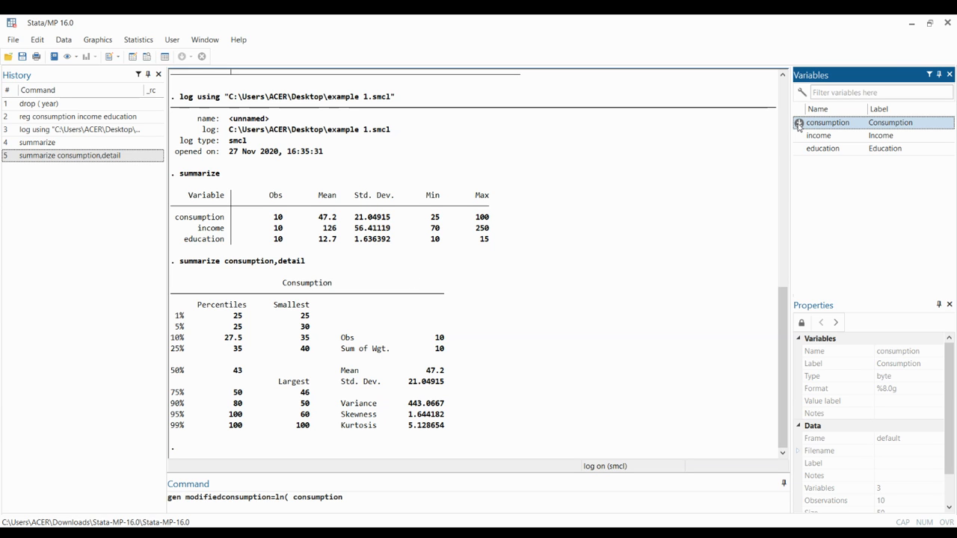
type(")")
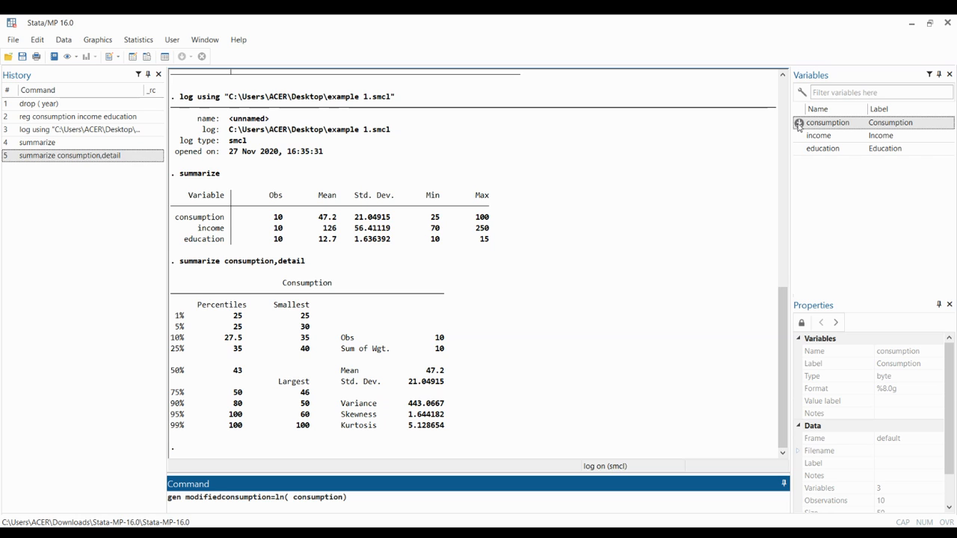
key("Return")
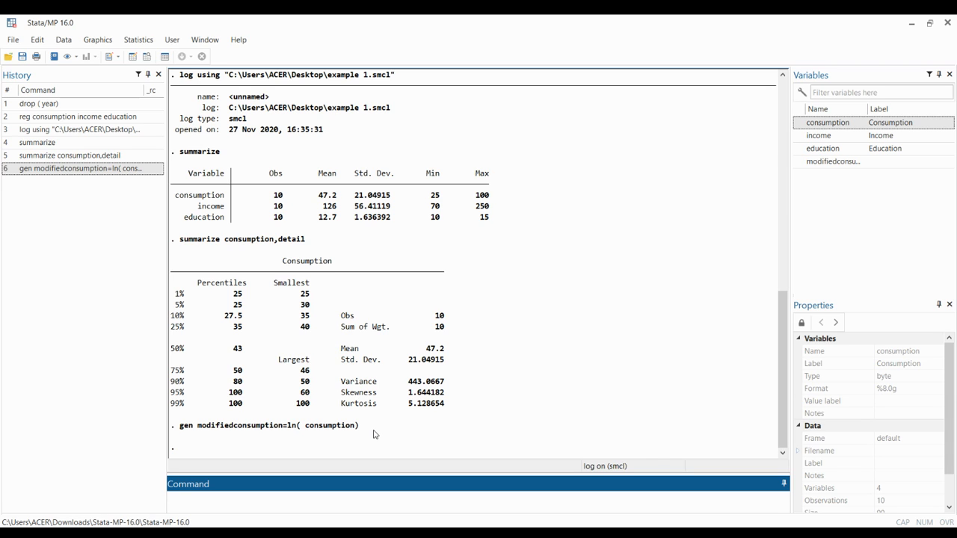
- Drop the modifiedconsumption variable from the dataset
type("drop(")
mouse_move(799, 136)
mouse_move(799, 163)
left_click(799, 163)
left_click(799, 163)
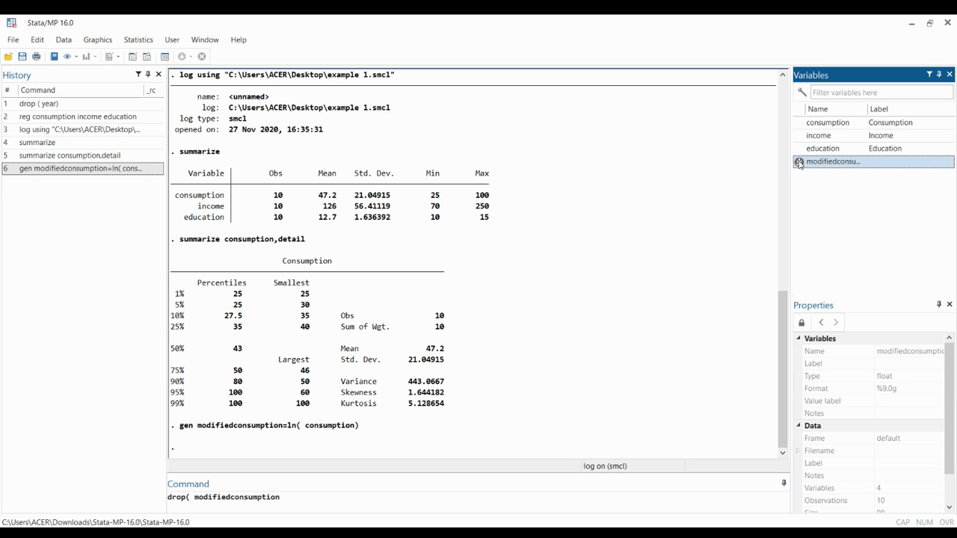
type(")")
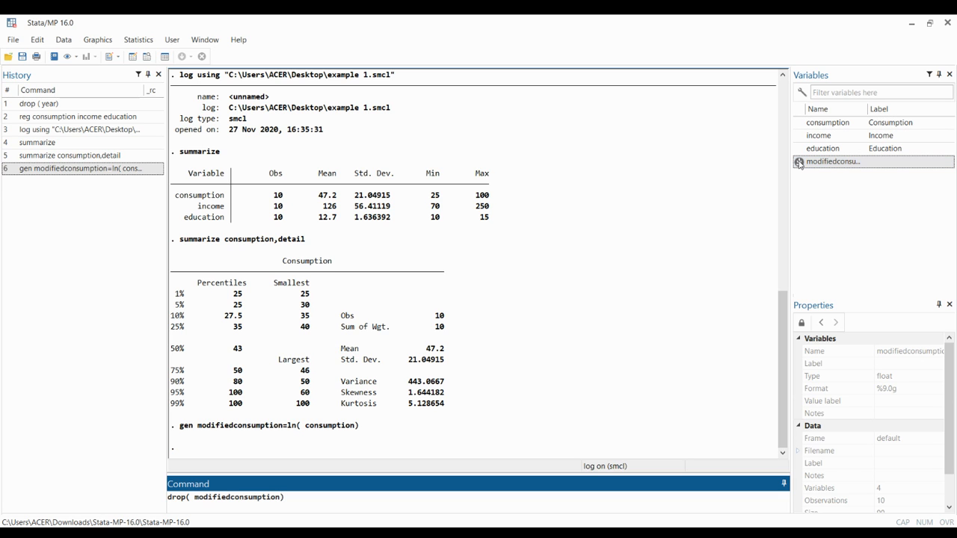
key("Return")
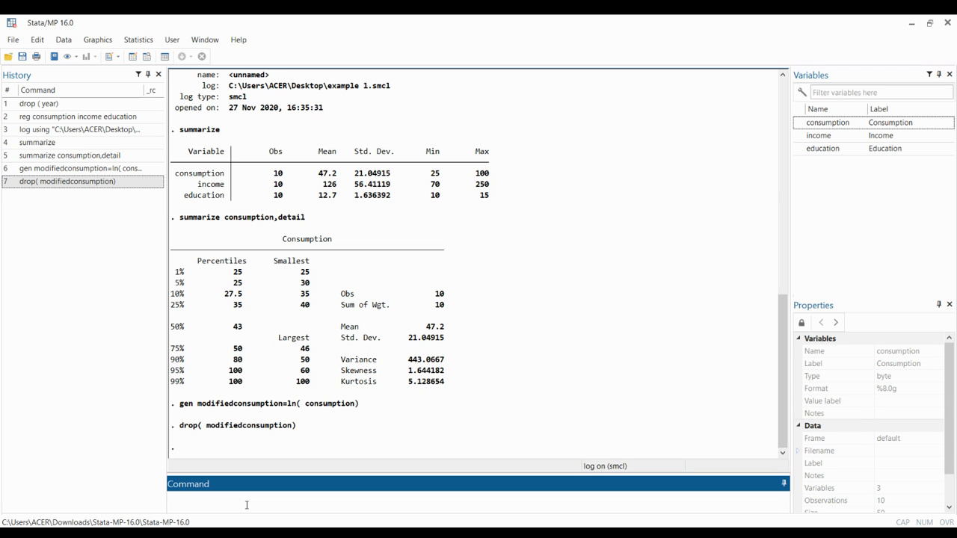
- Run corr to compute the correlation between consumption and income
type("corr")
left_click(799, 122)
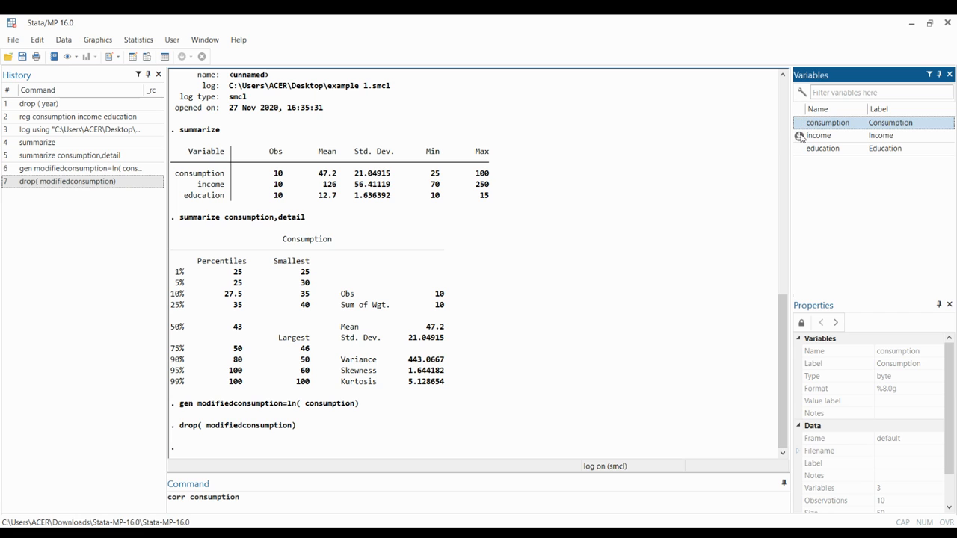
left_click(799, 136)
key("Return")
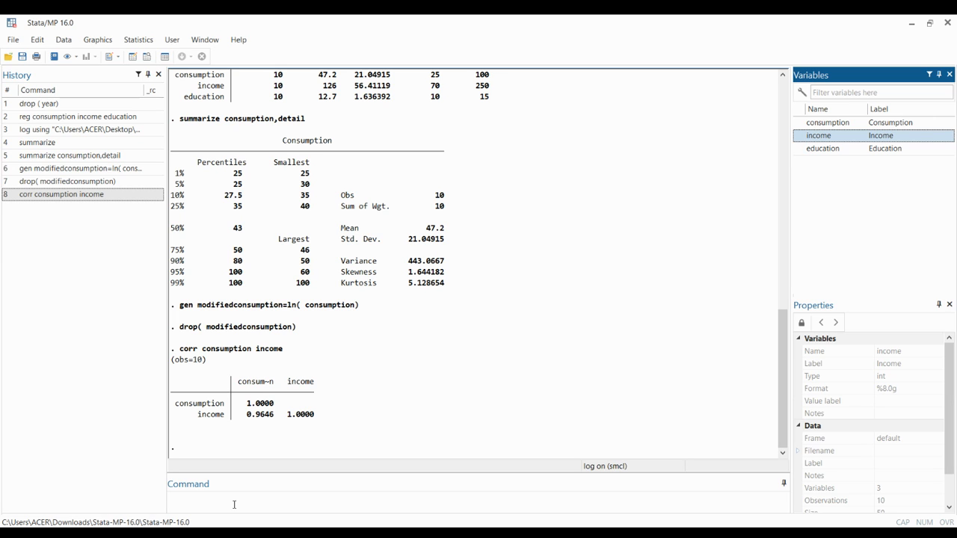
- Run a linear regression (reg) of consumption on income and education
left_click(235, 505)
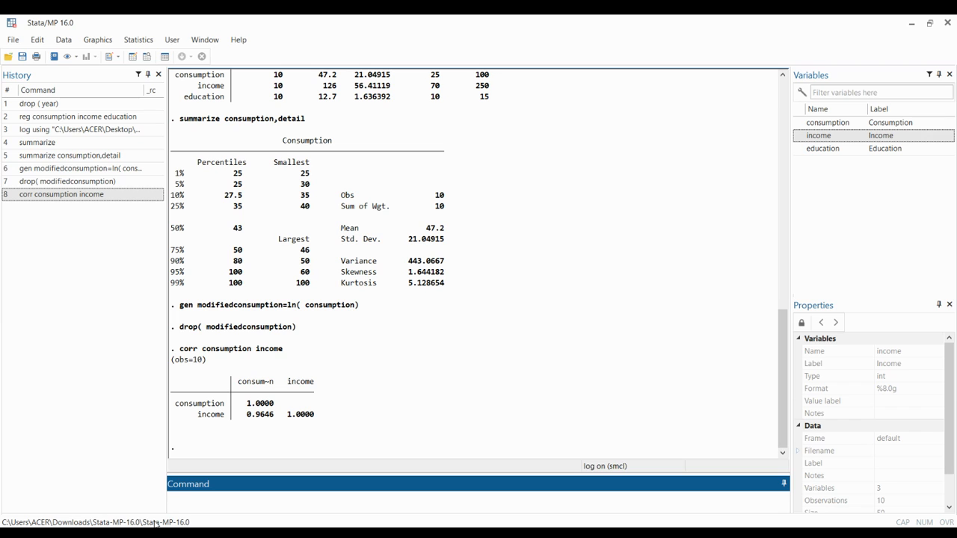
type("reg")
double_click(799, 124)
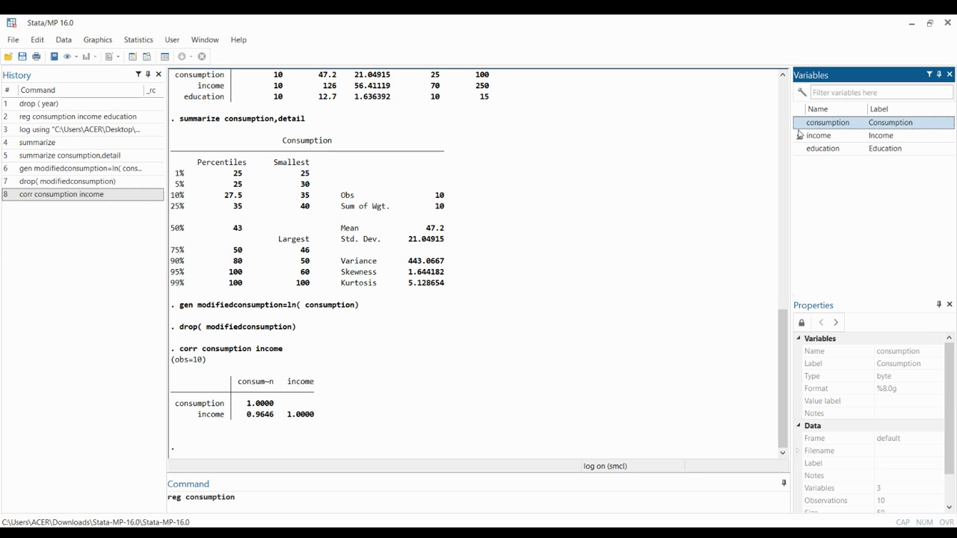
double_click(800, 136)
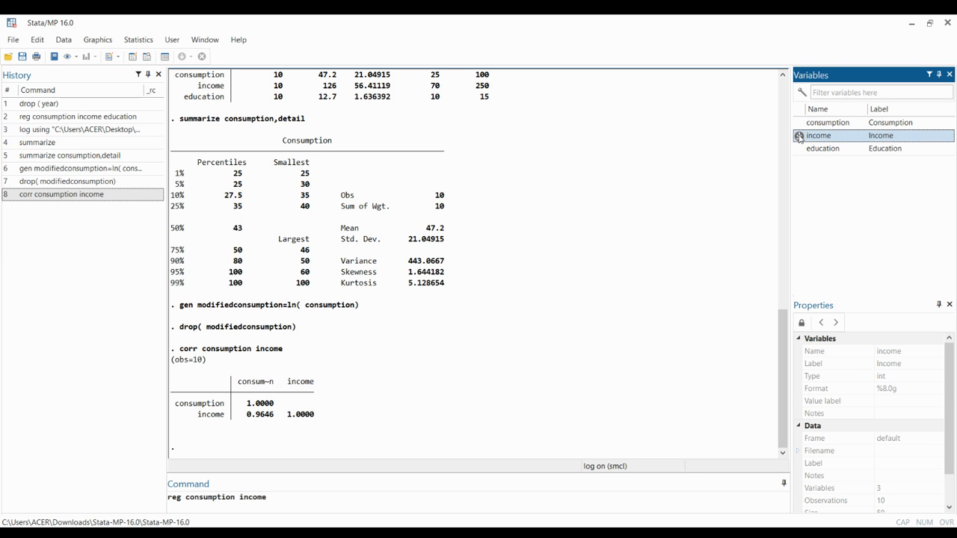
double_click(799, 148)
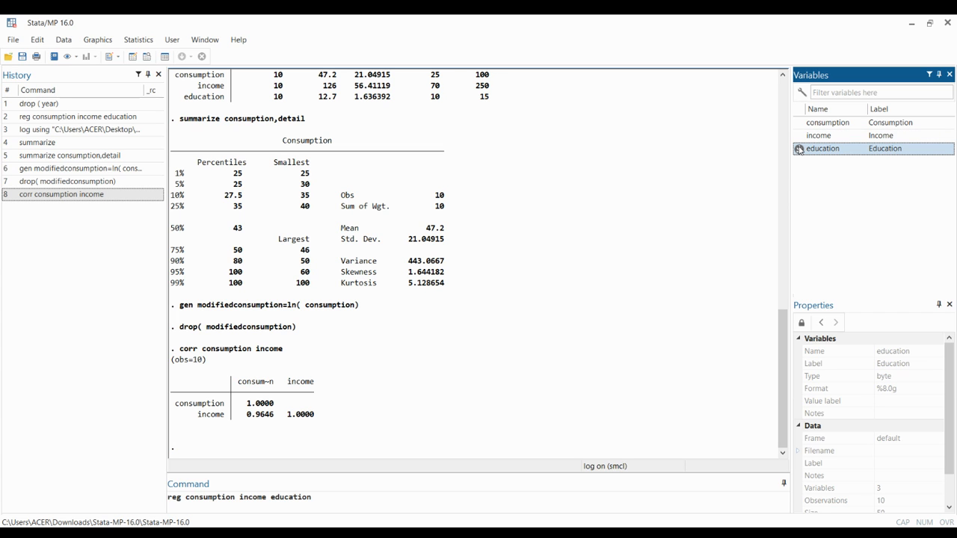
key("Return")
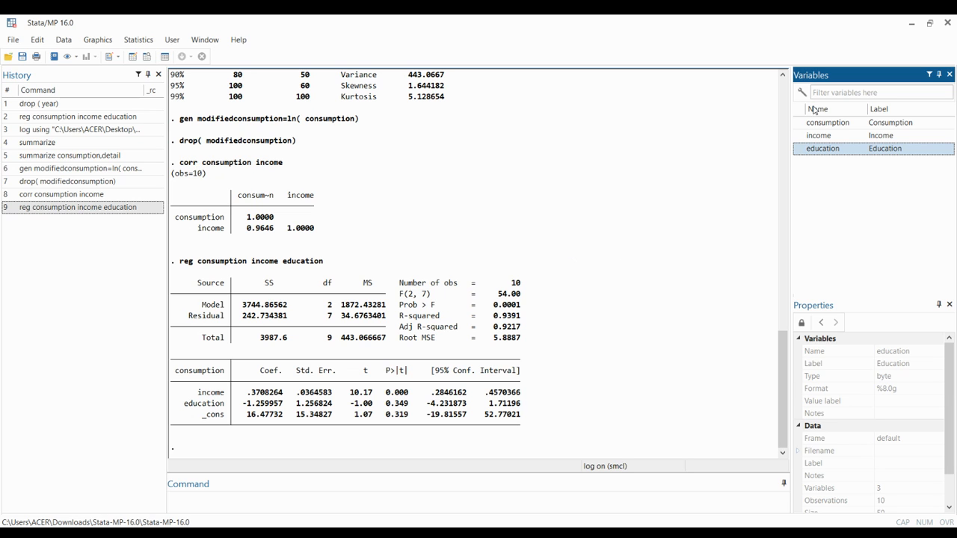
mouse_move(799, 137)
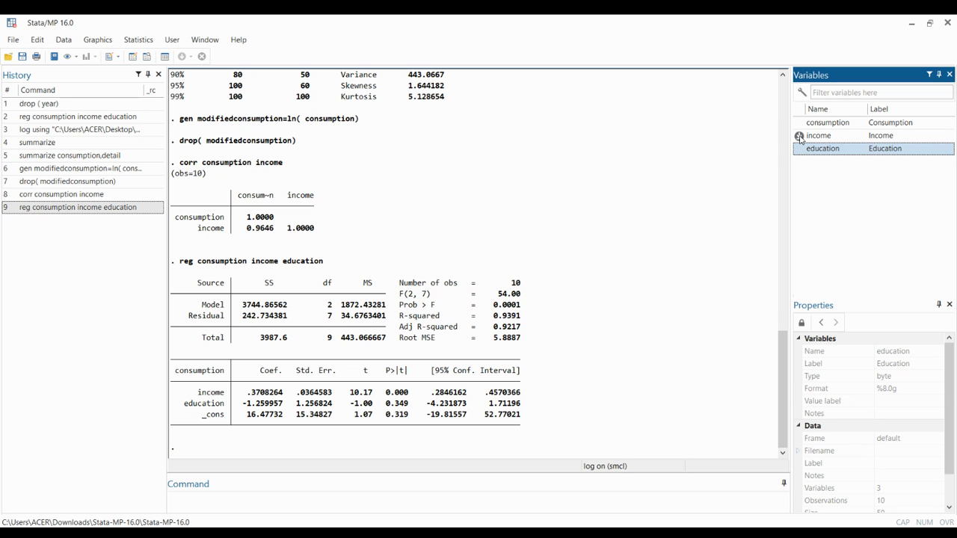